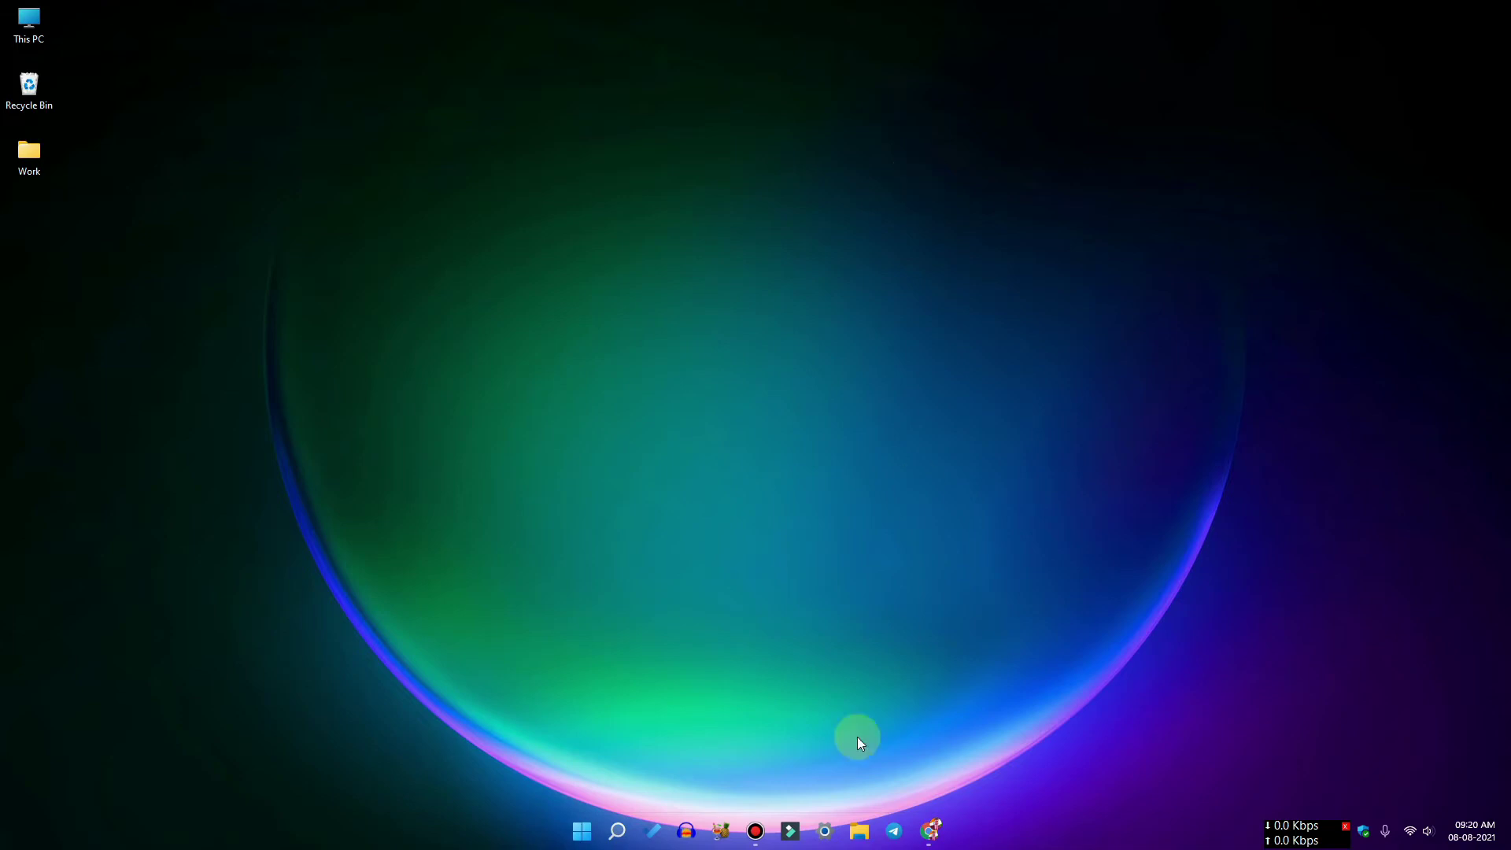
Open the classic Sound dialog through the system's more sound settings, minimize Settings and move the dialog to the upper middle of the desktop.
click(824, 830)
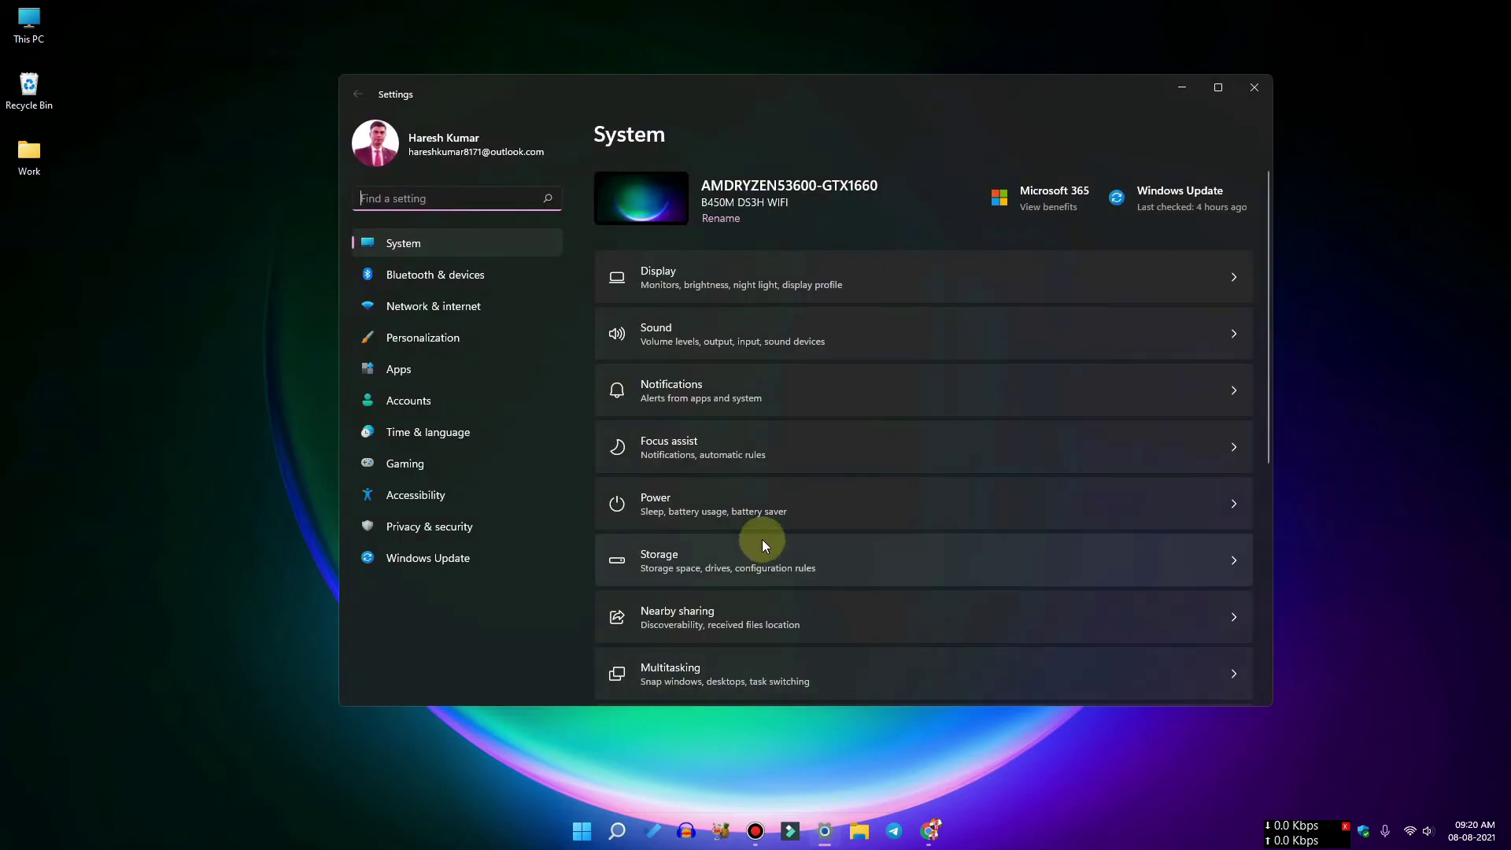
click(483, 242)
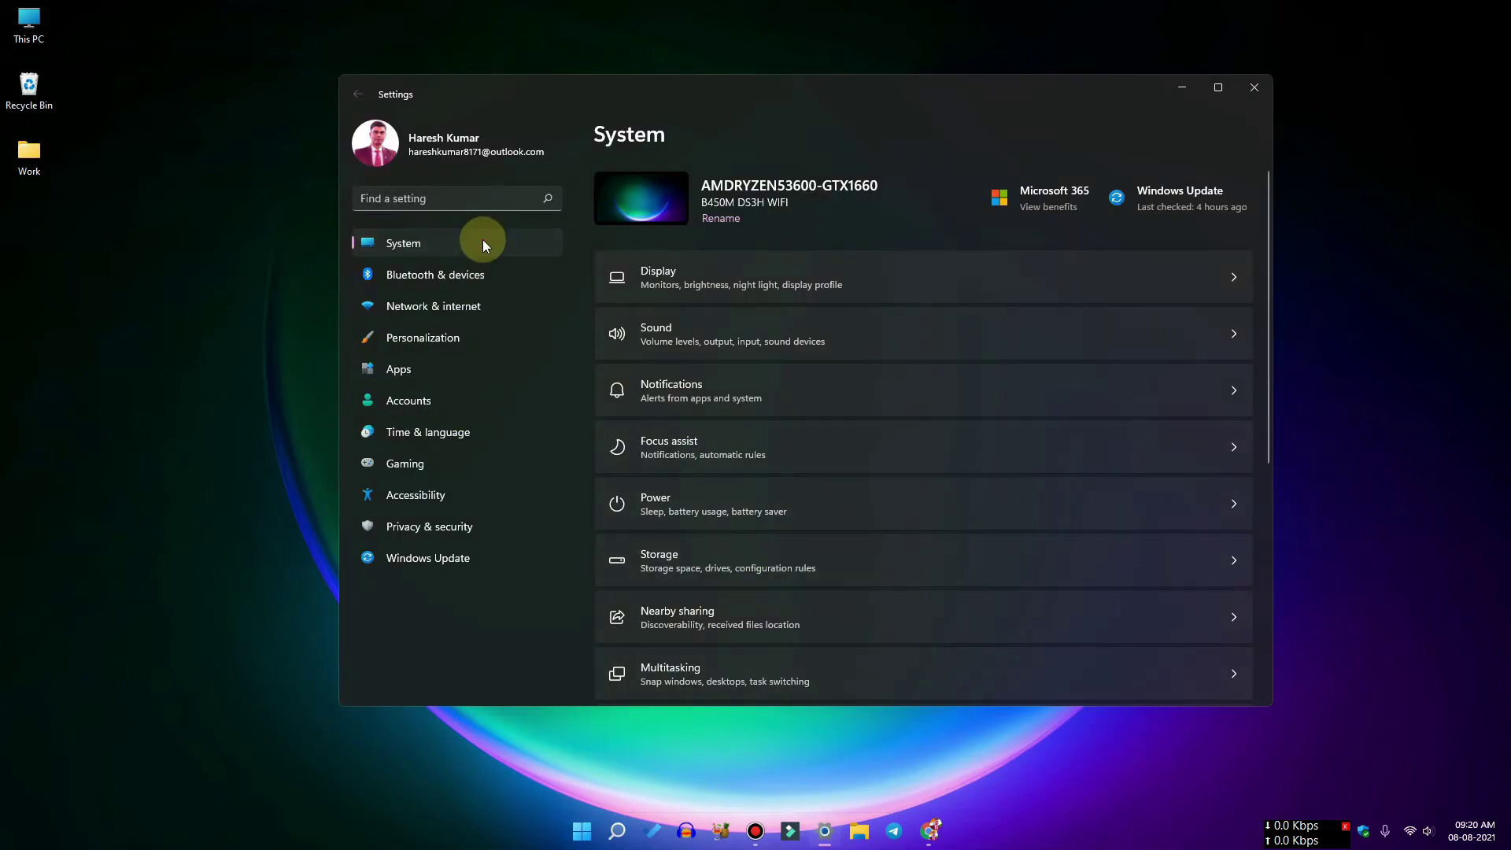
click(713, 334)
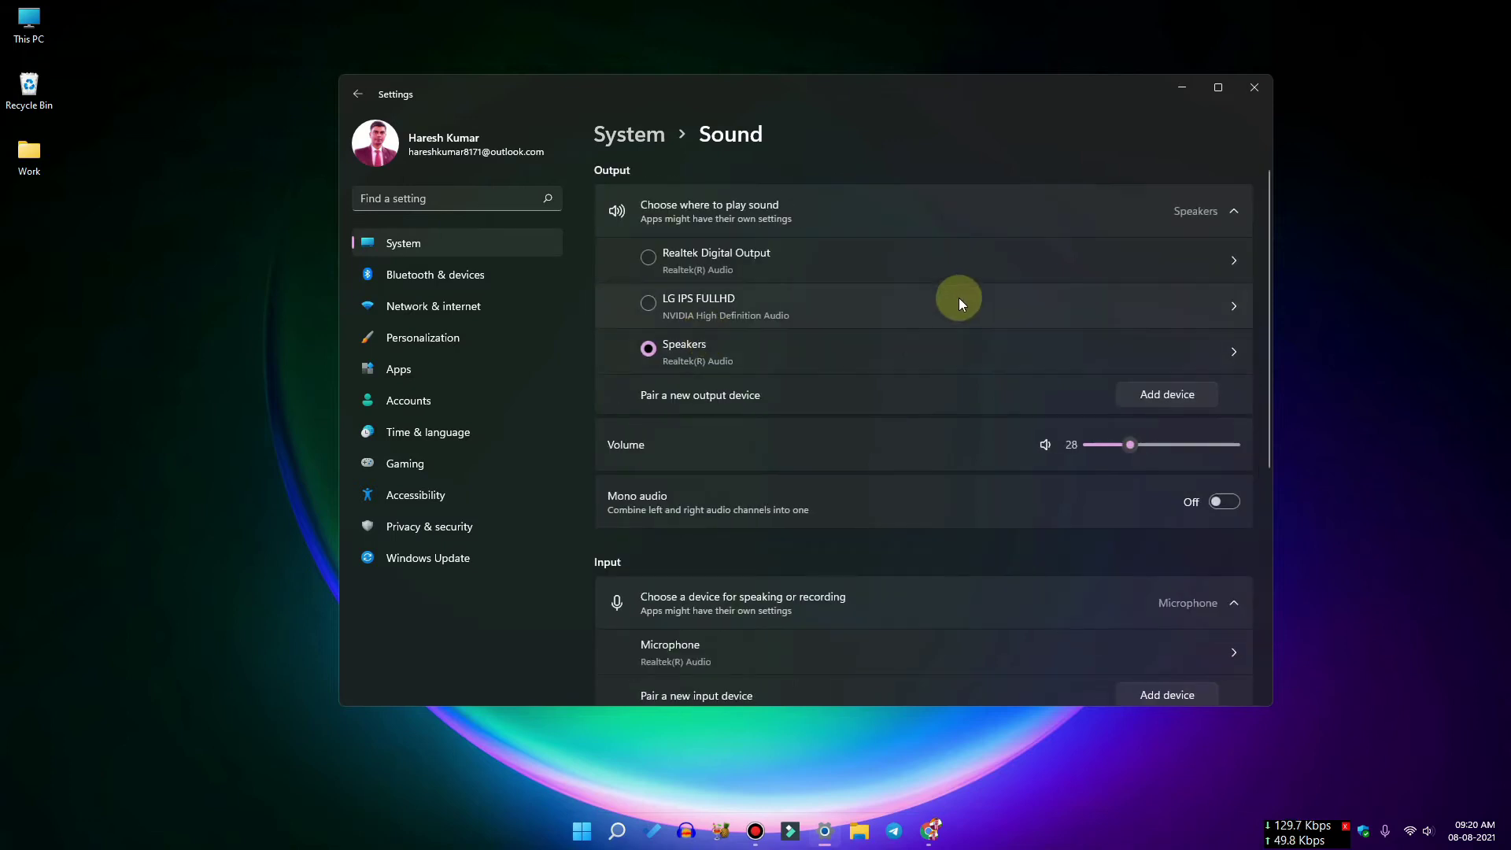
scroll(799, 288, down, 4)
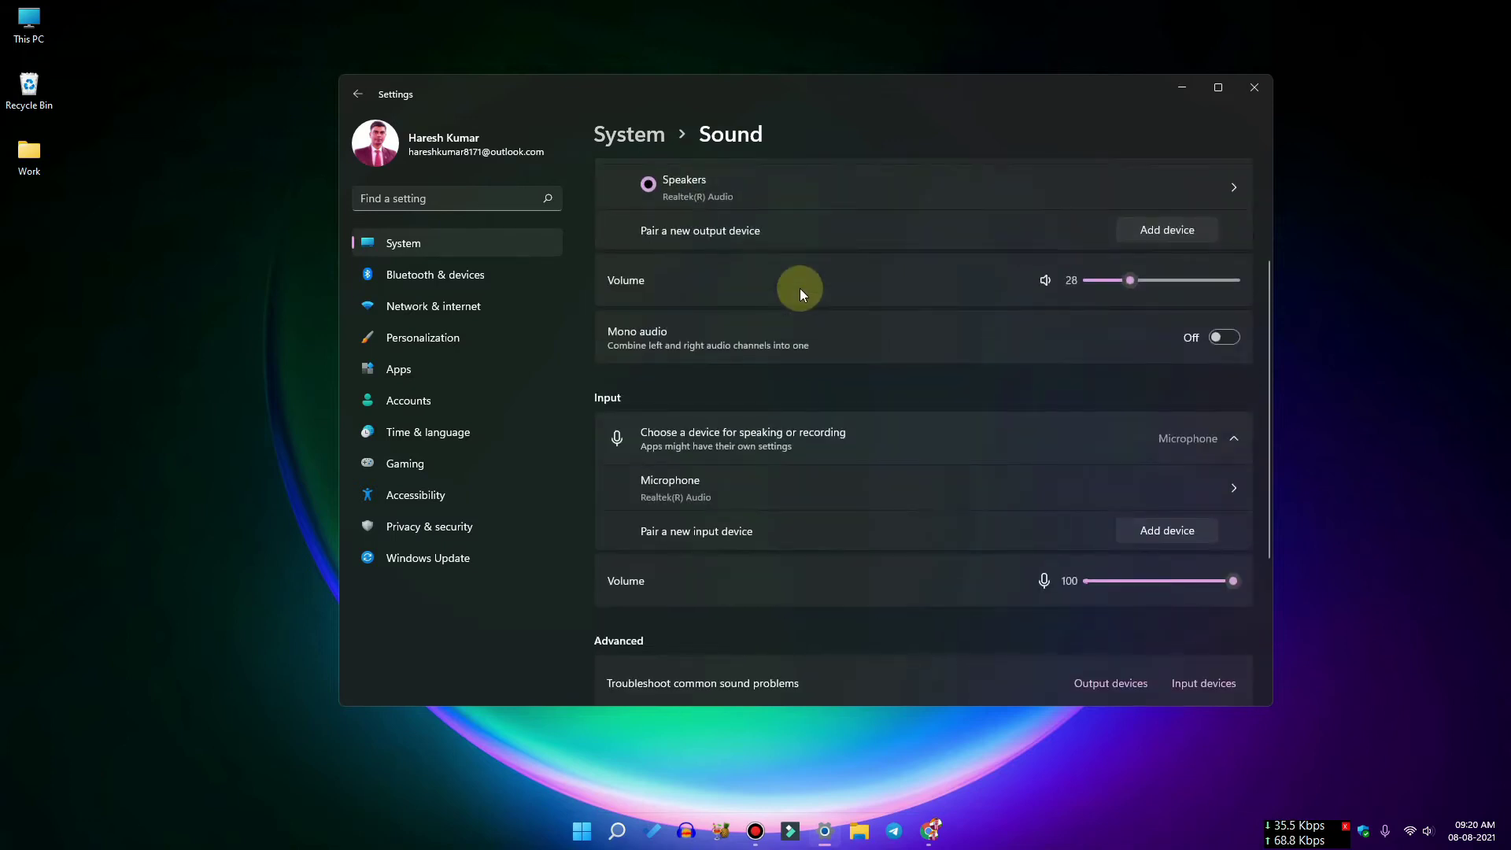
scroll(799, 288, down, 1)
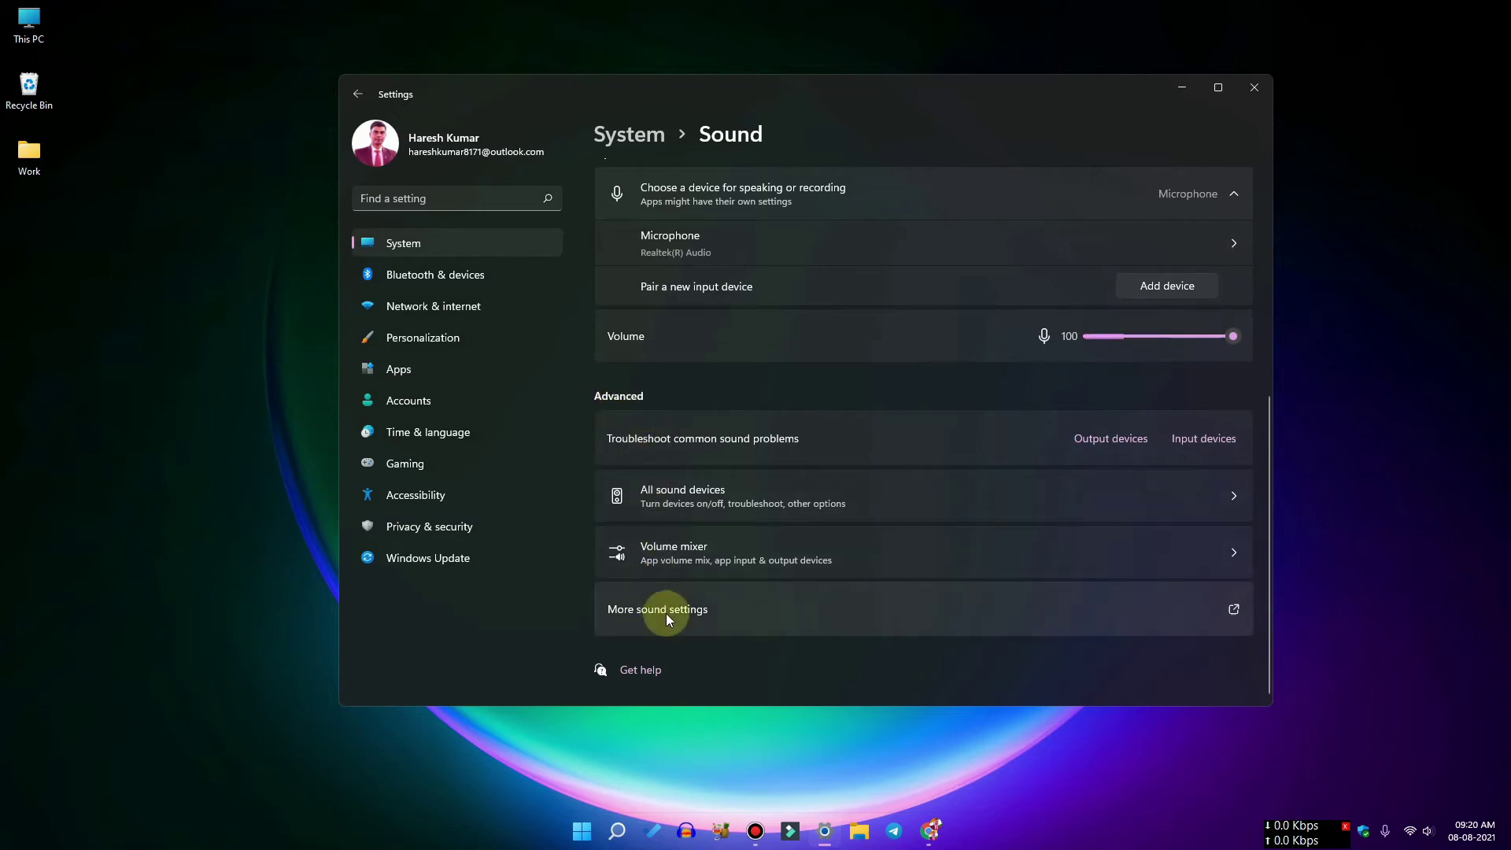
click(711, 607)
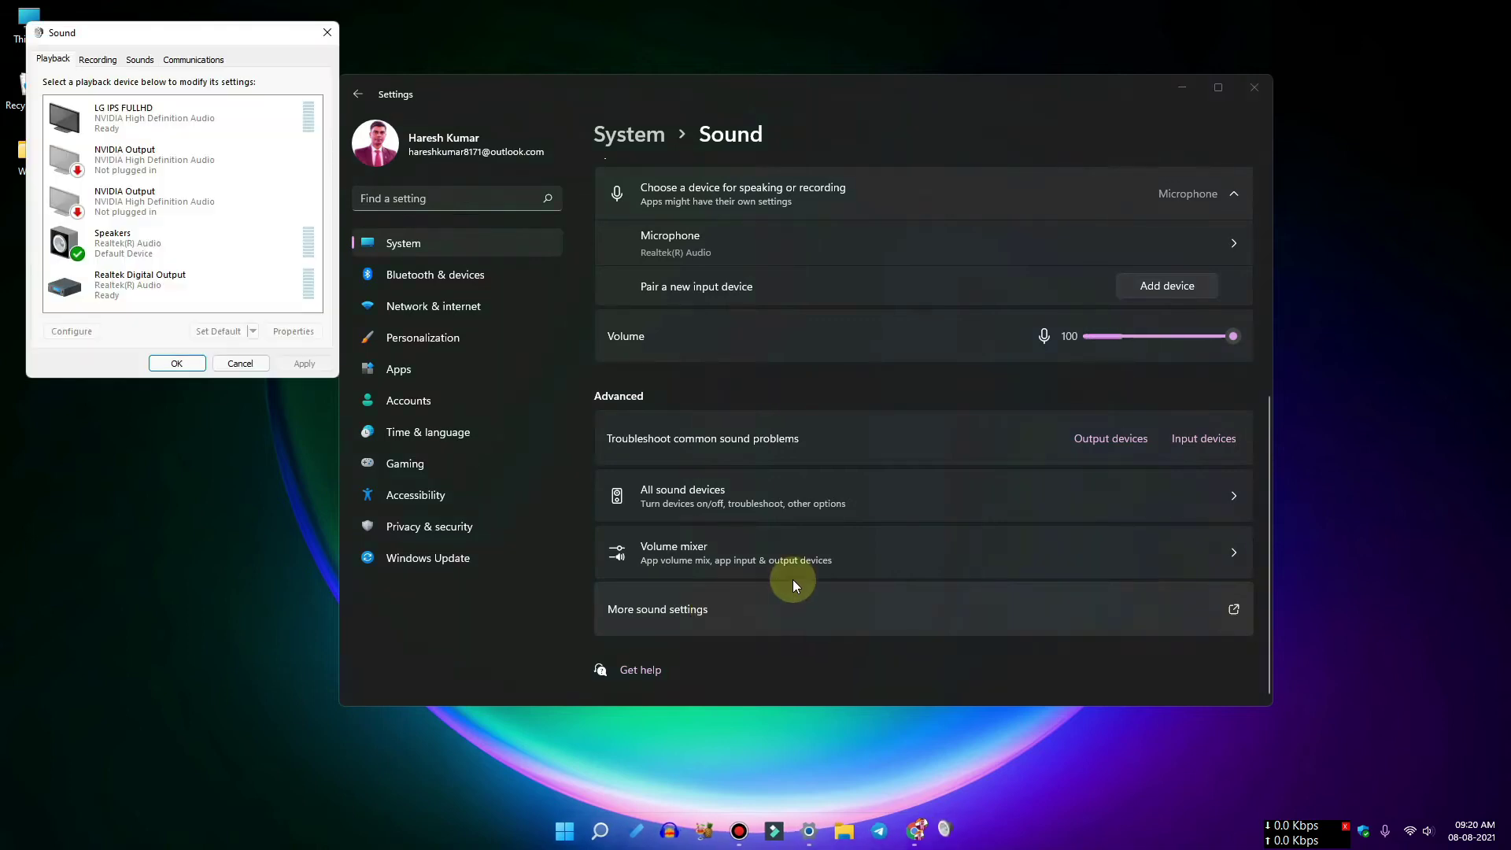
click(1193, 88)
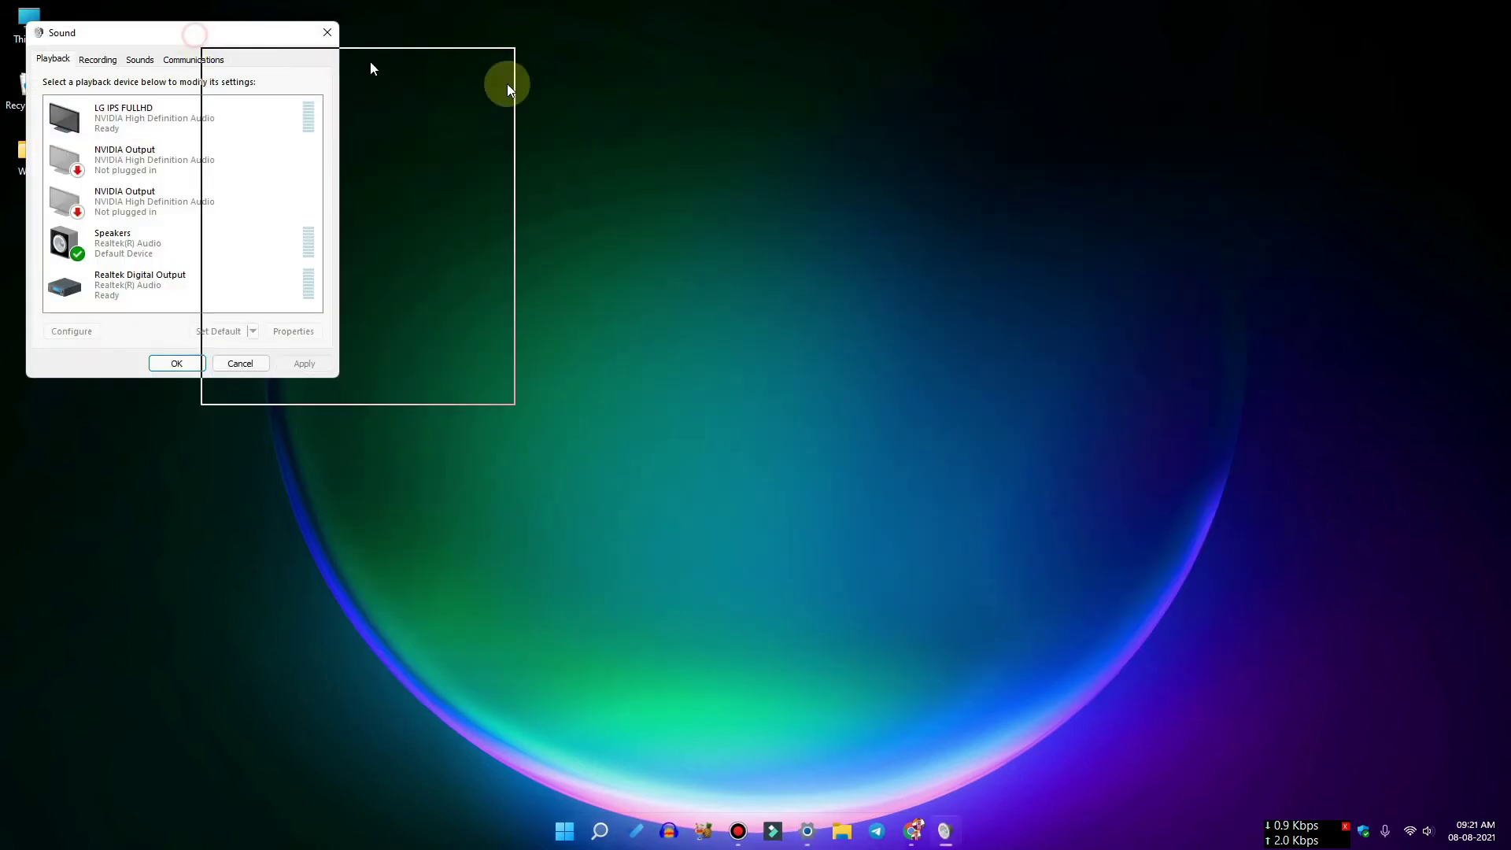
drag(751, 107, 757, 104)
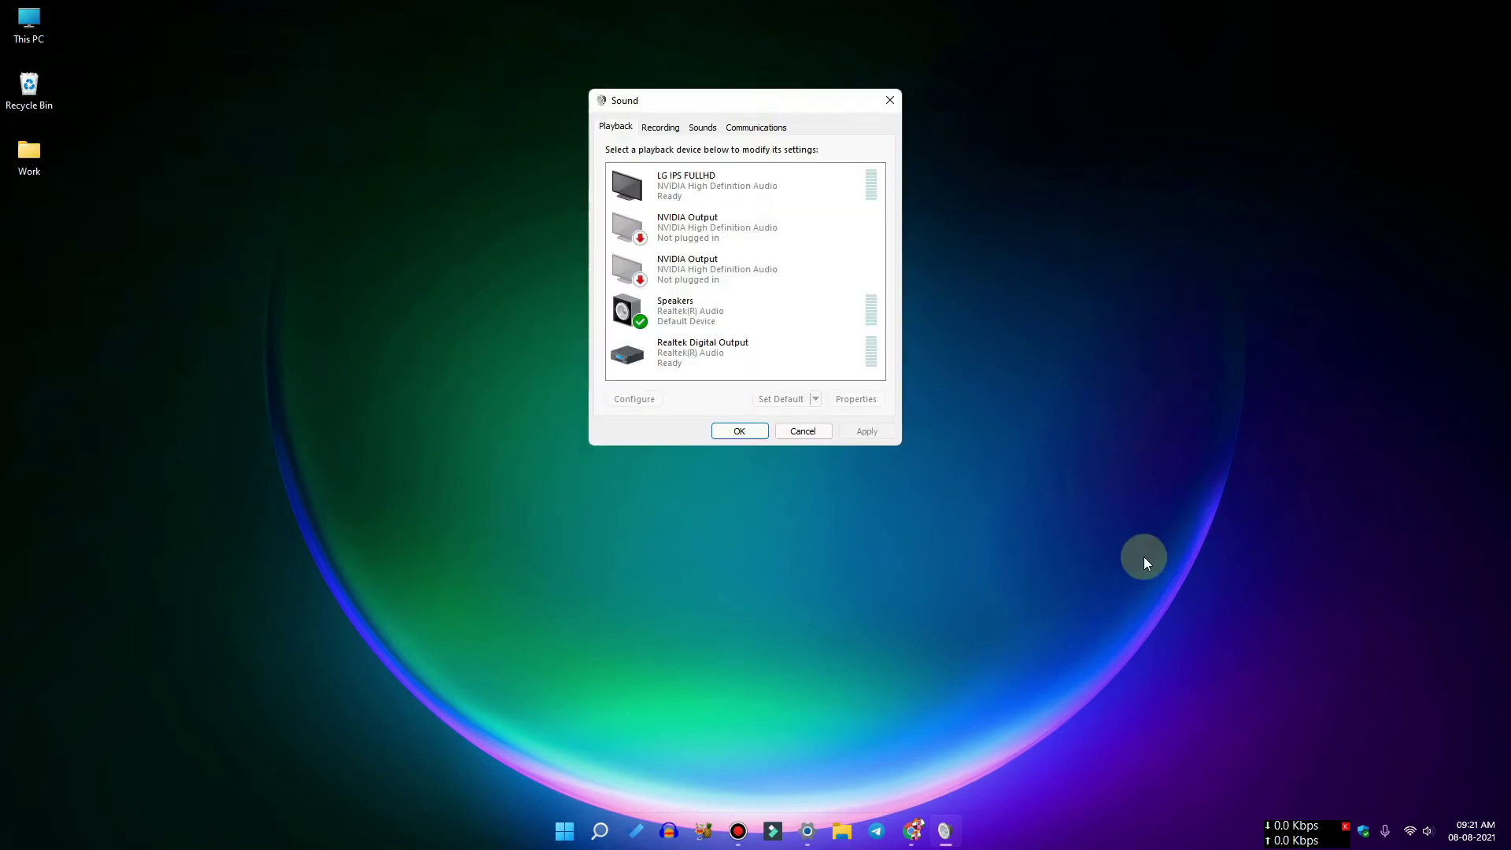
Bring up the system Sound settings page again through the volume mixer shortcut and close Settings.
right_click(1431, 836)
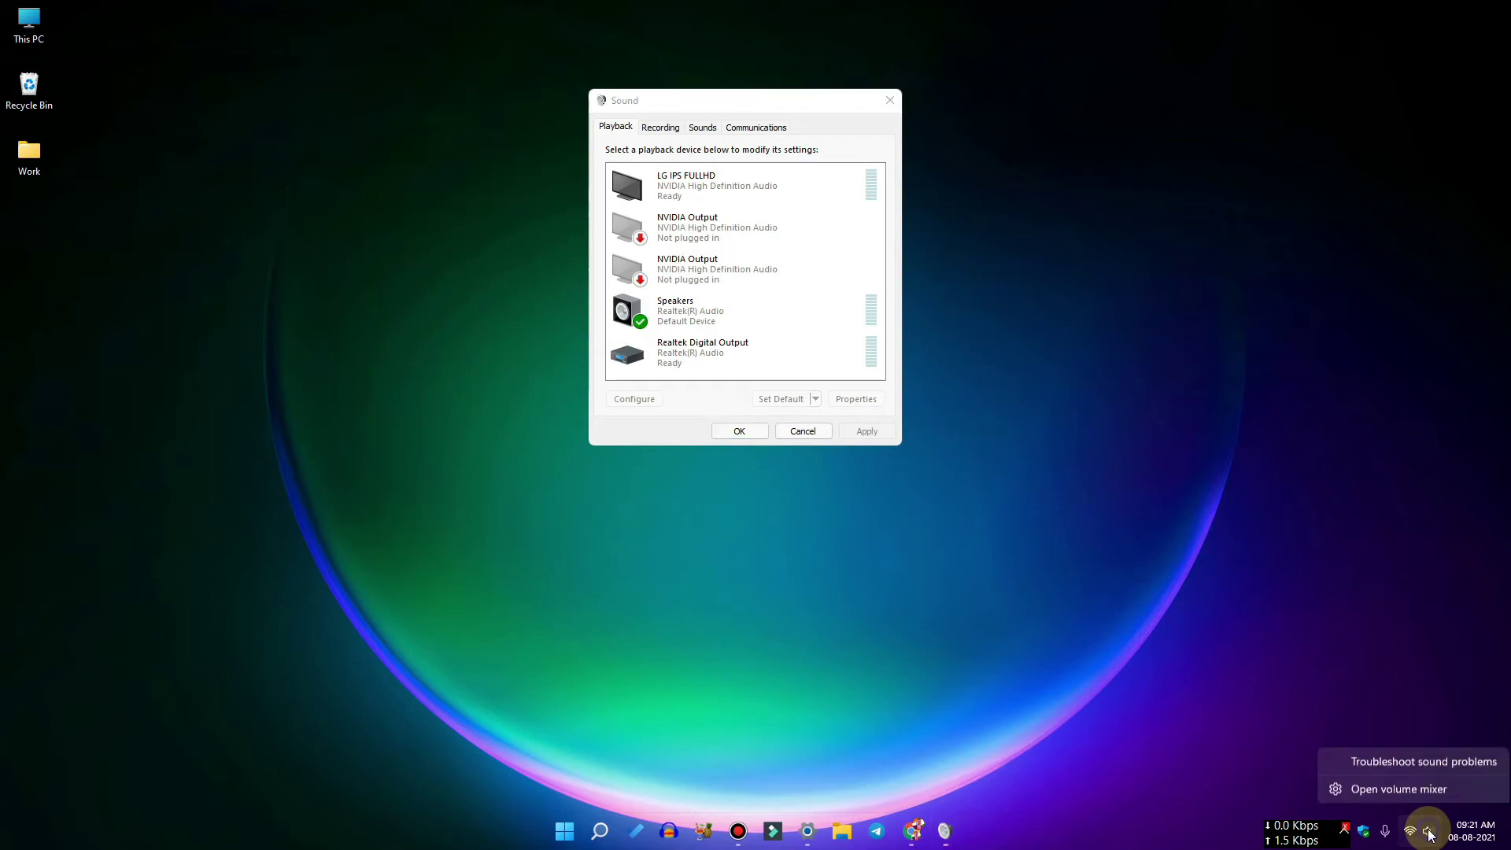
click(1399, 790)
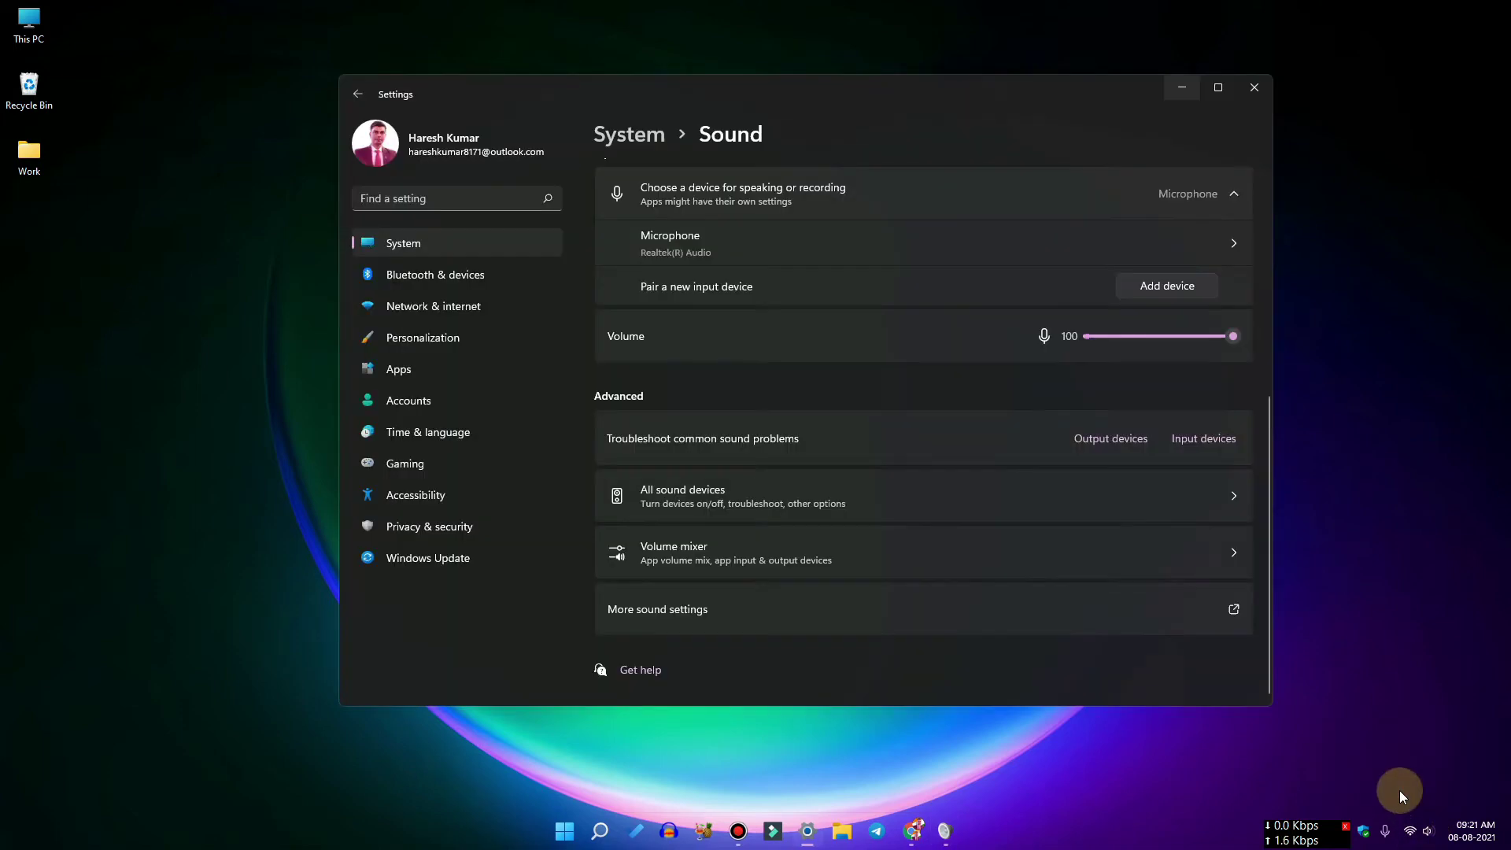
scroll(708, 583, down, 8)
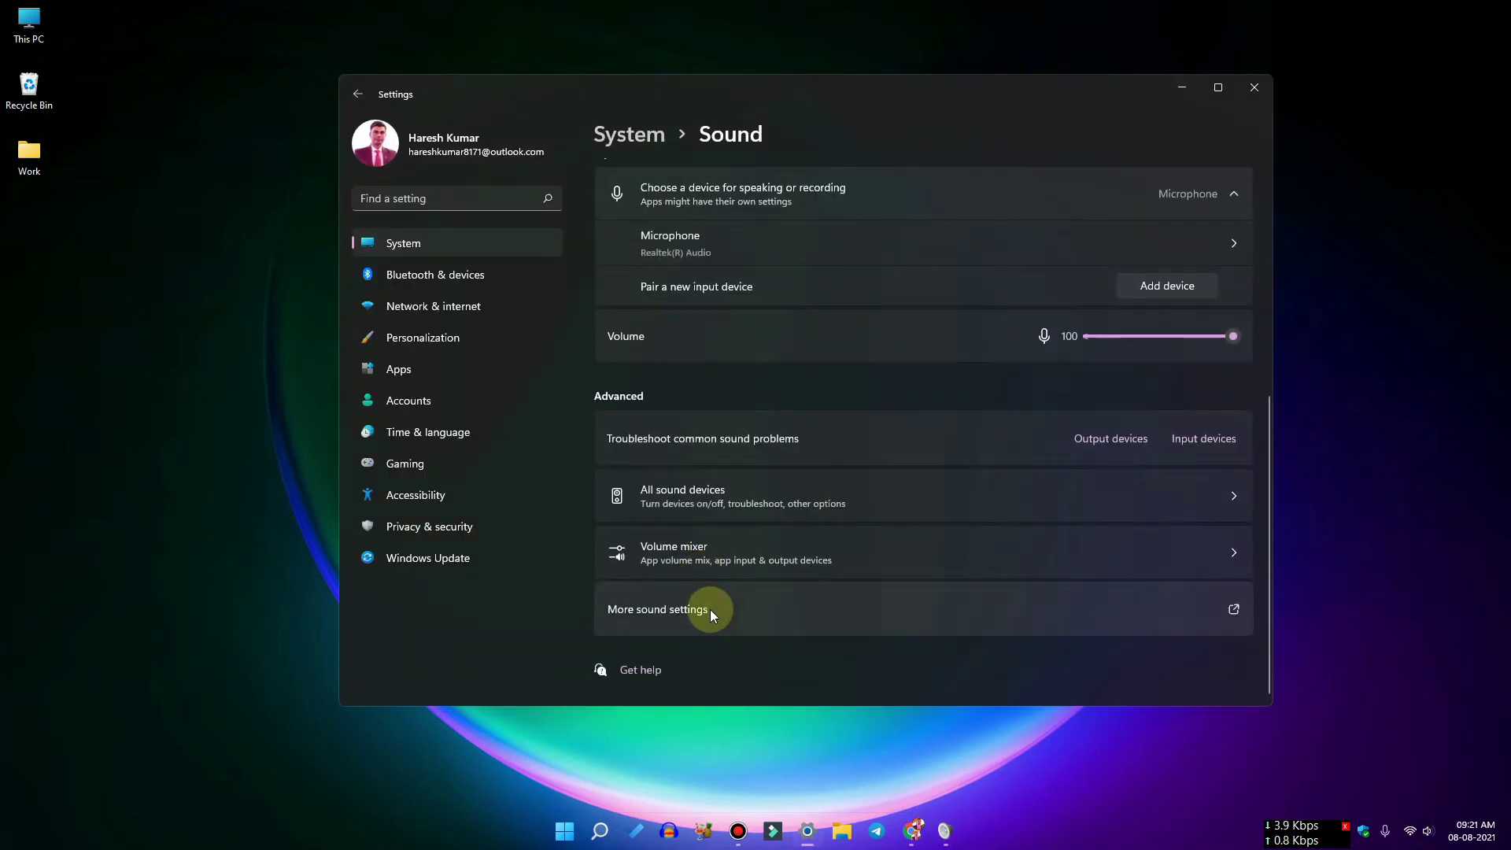
click(1251, 90)
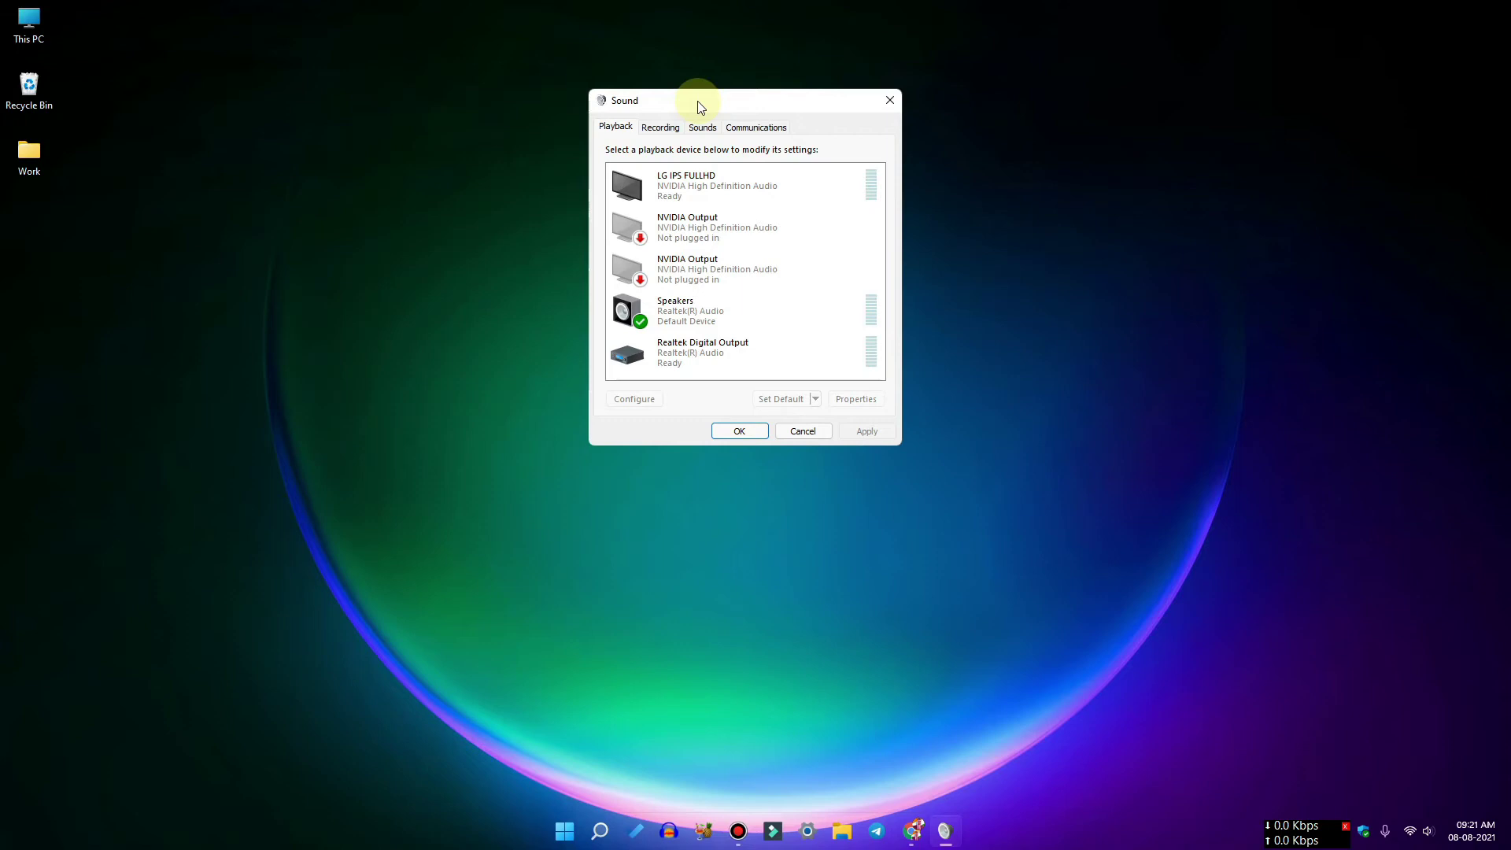
Select the Notification program event in the Windows sound scheme and play its assigned sound.
click(704, 130)
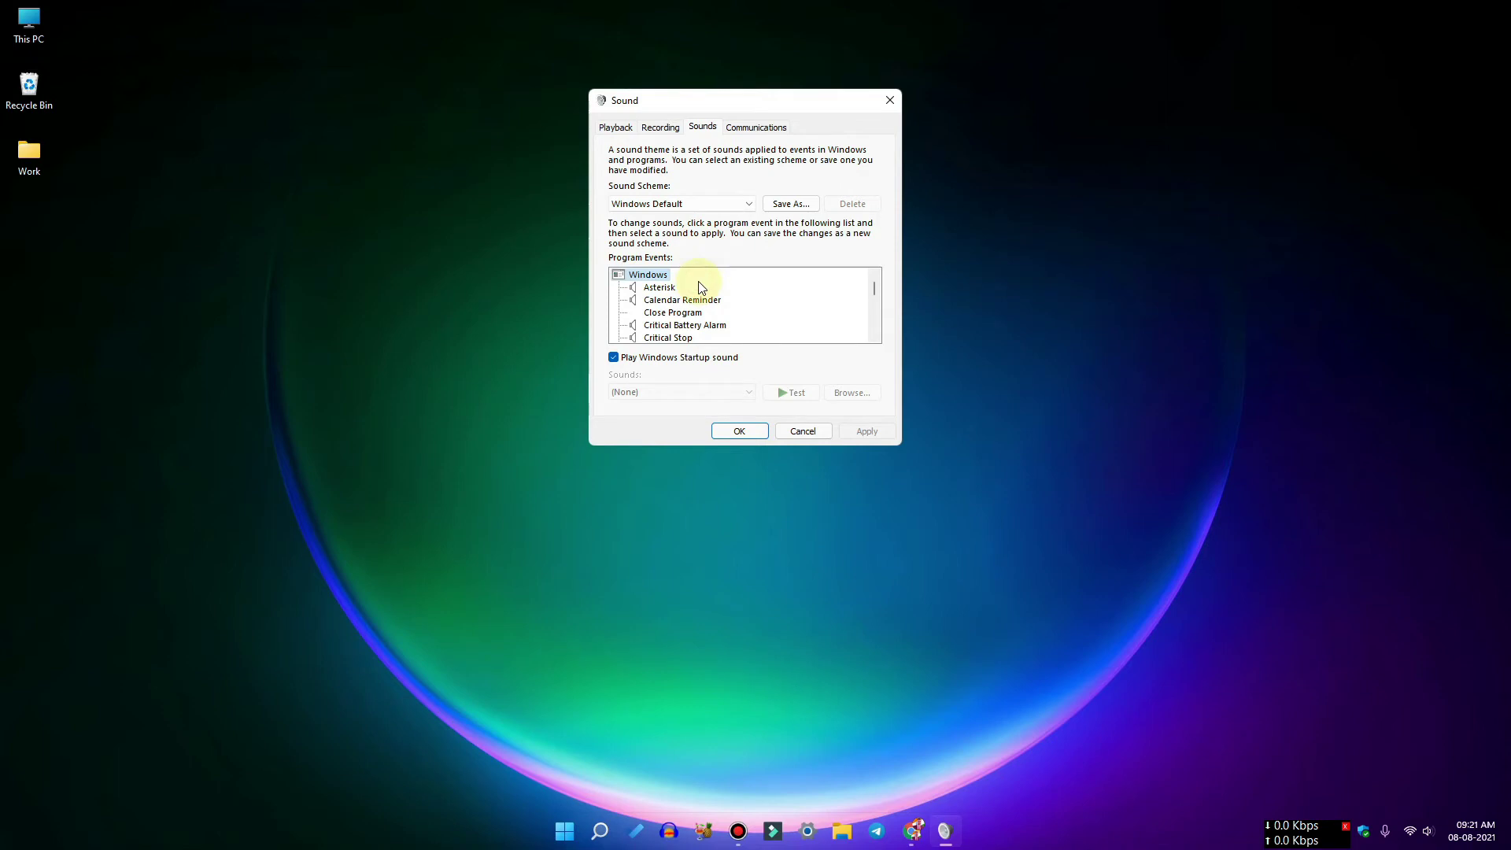
scroll(695, 288, down, 3)
scroll(695, 288, down, 2)
scroll(695, 290, down, 3)
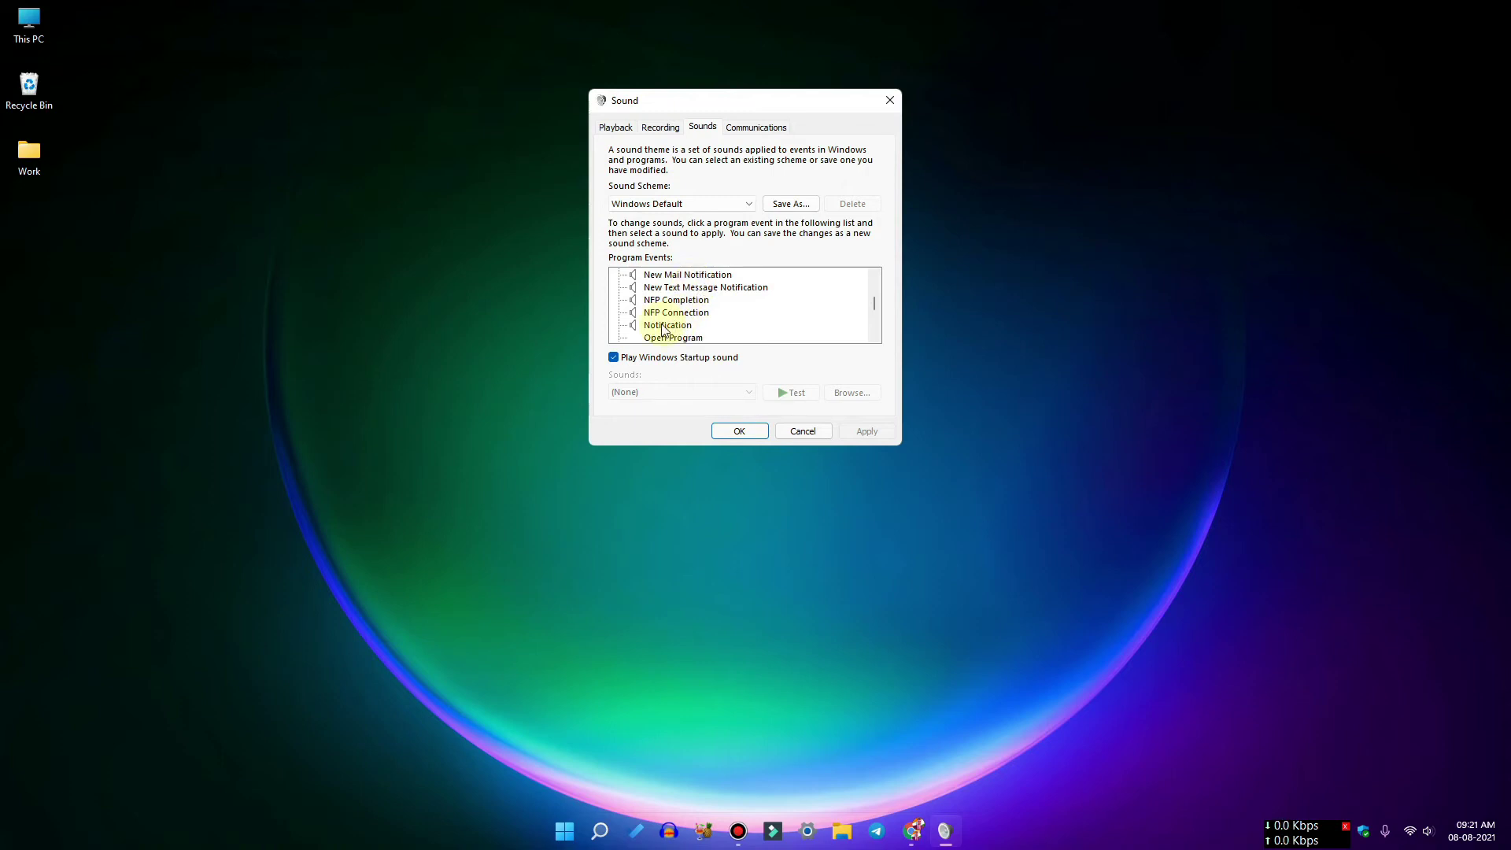
click(662, 327)
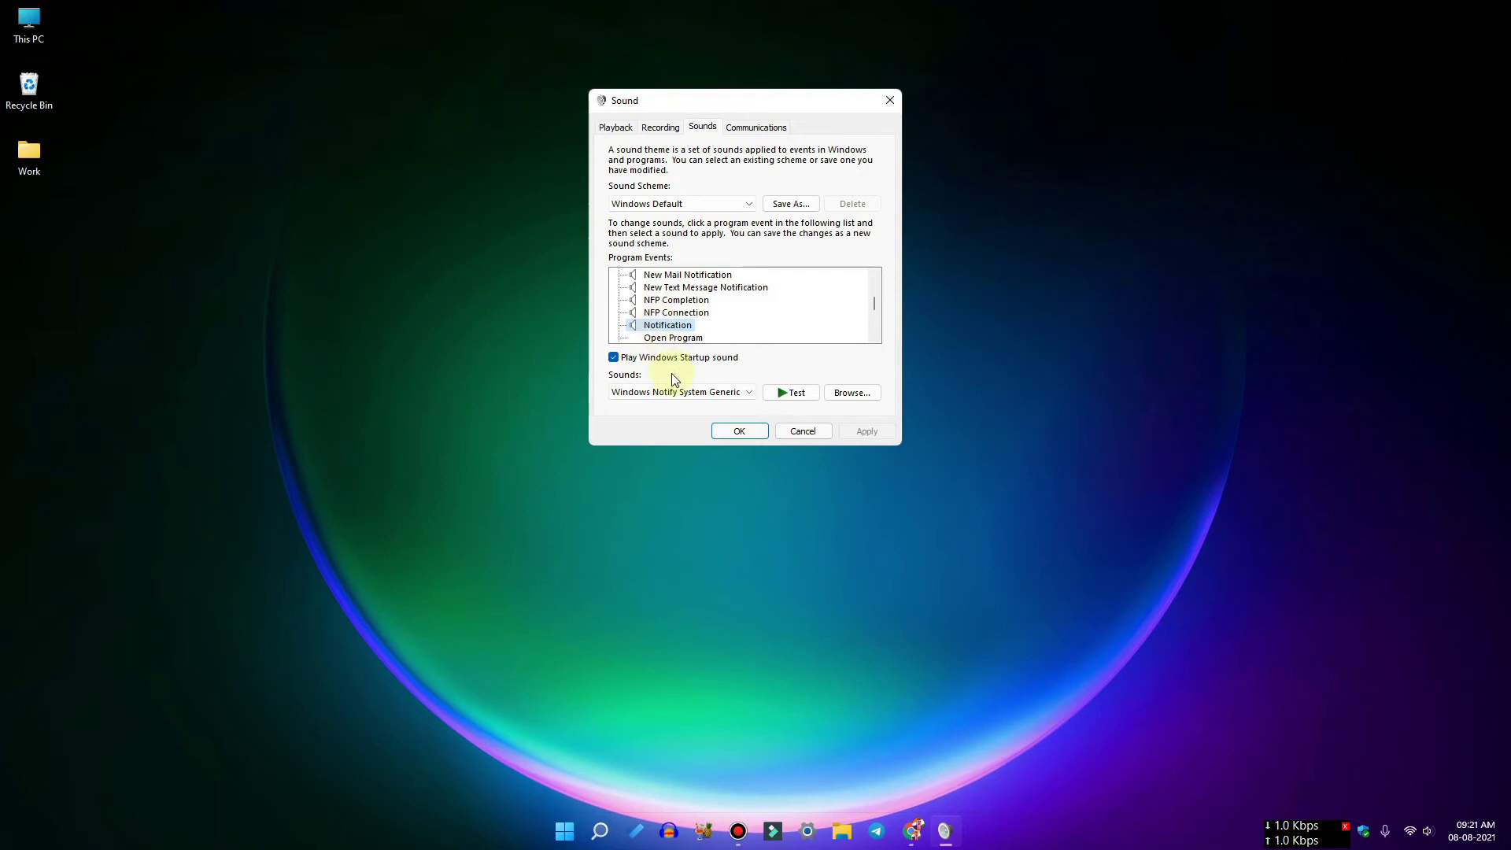
click(792, 392)
click(792, 393)
Browse for a new Notification sound, look through the Desktop and Downloads folders, and return to the Windows Media folder.
click(857, 394)
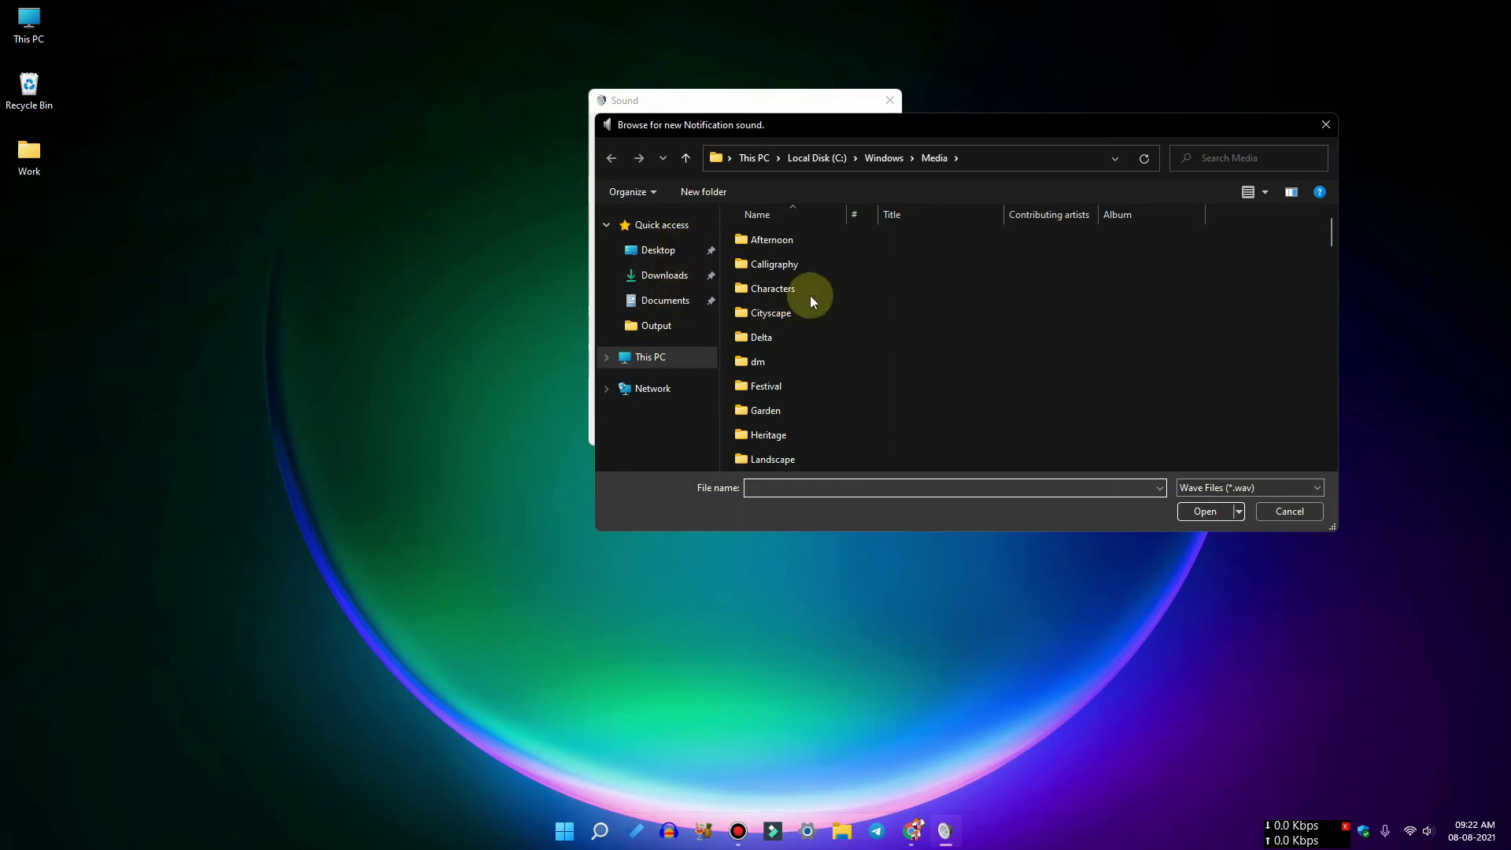
click(665, 277)
click(669, 259)
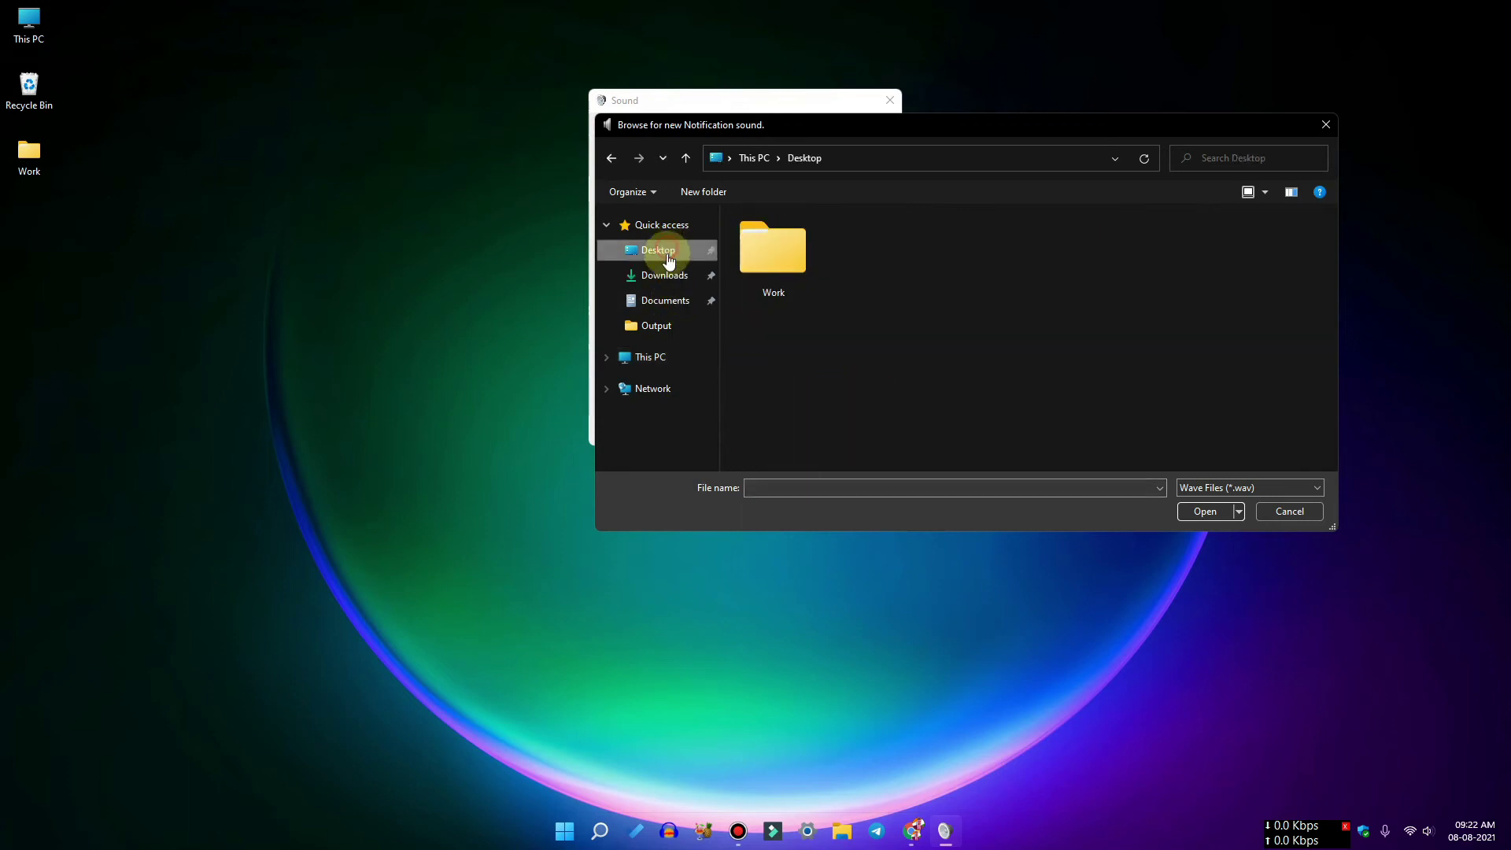
click(667, 281)
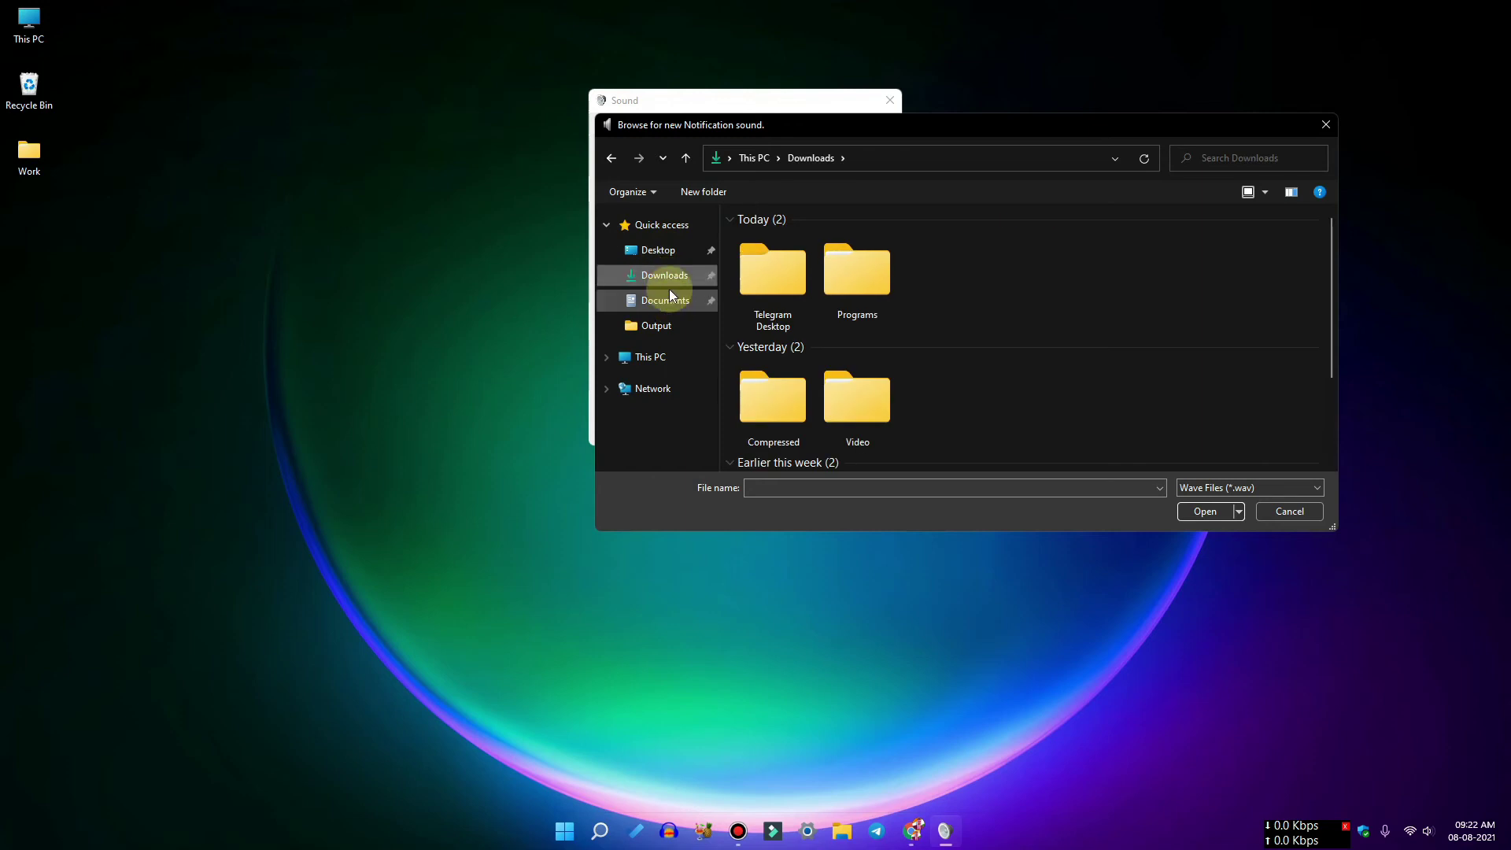
click(611, 159)
click(612, 159)
click(612, 159)
Assign Alarm09.wav as the Notification sound, test it and discard the change.
scroll(821, 318, down, 6)
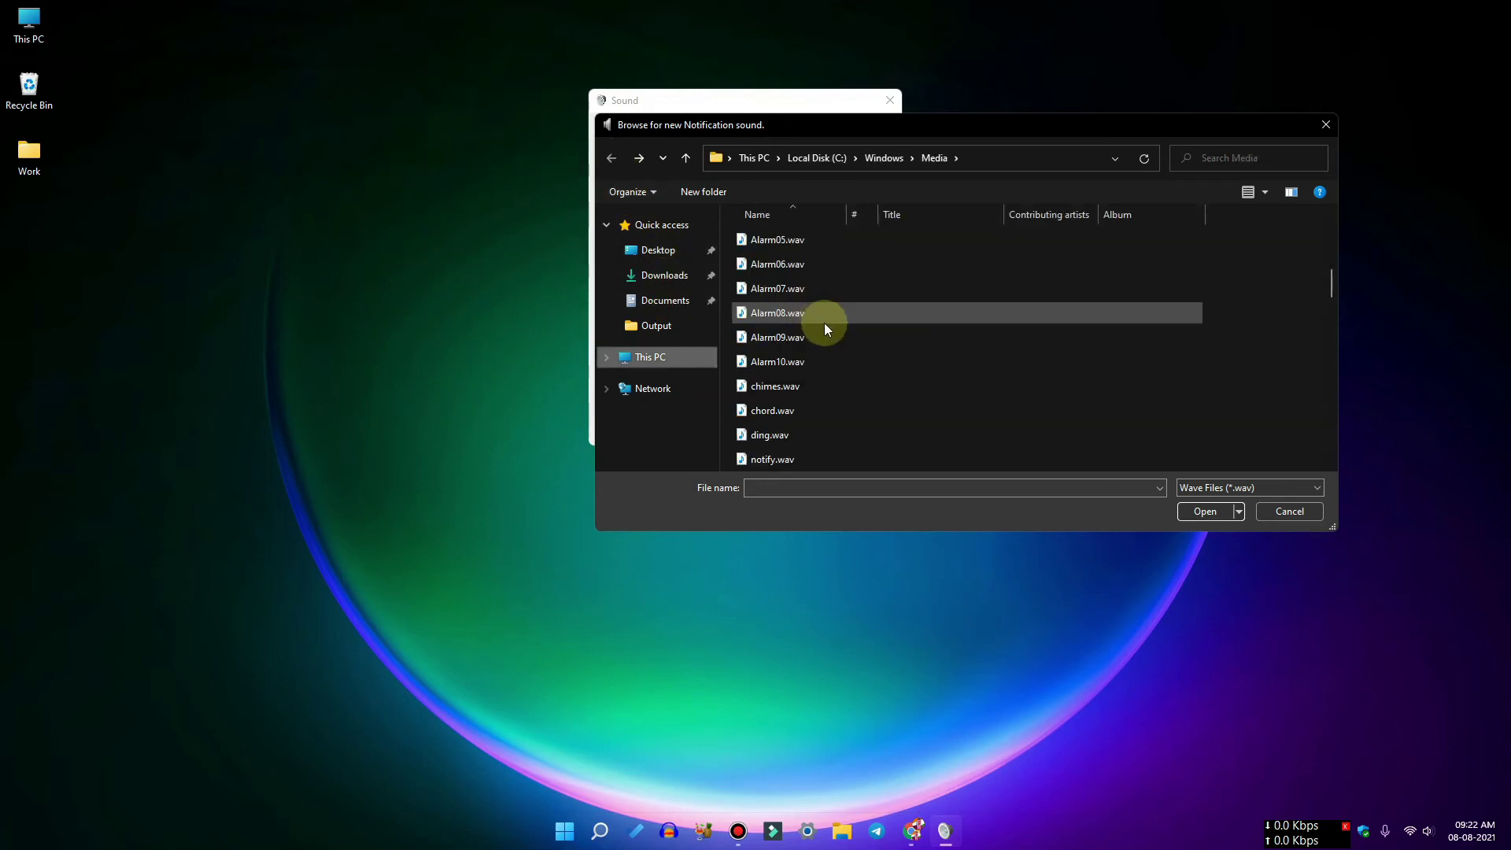
click(793, 337)
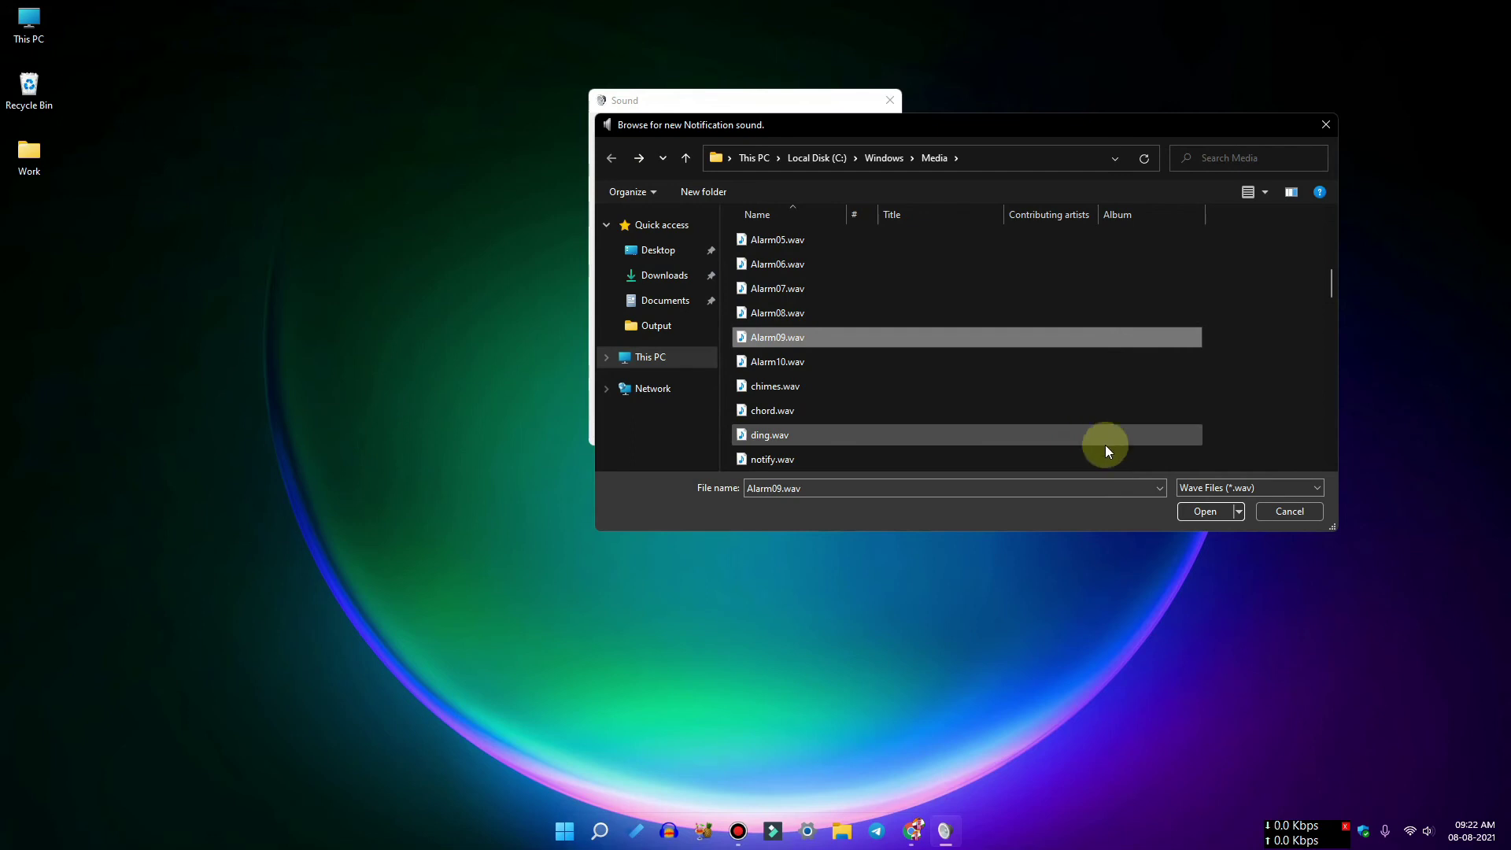
click(1196, 507)
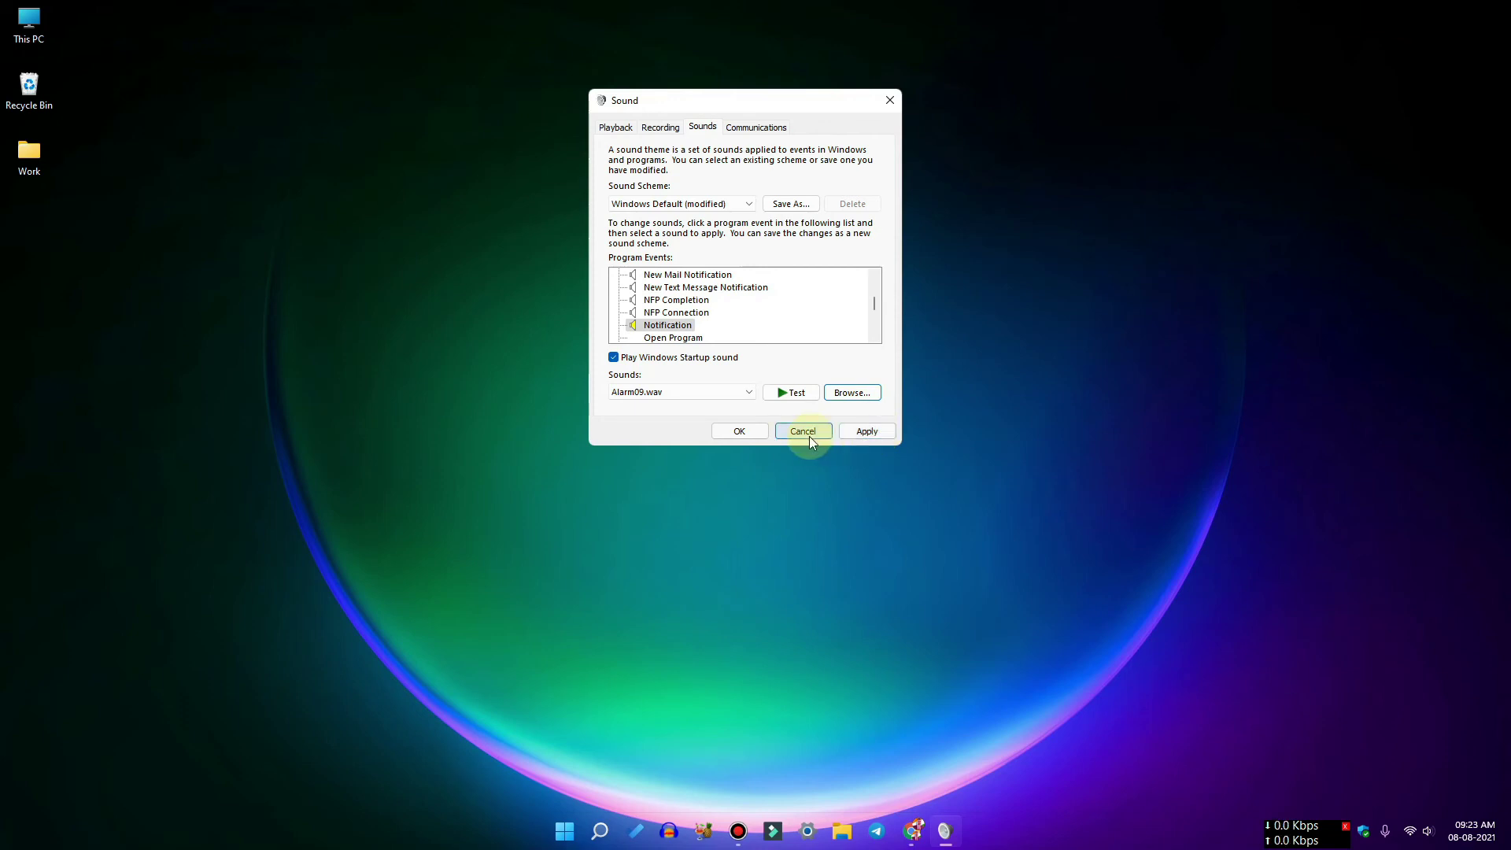
click(789, 394)
click(796, 432)
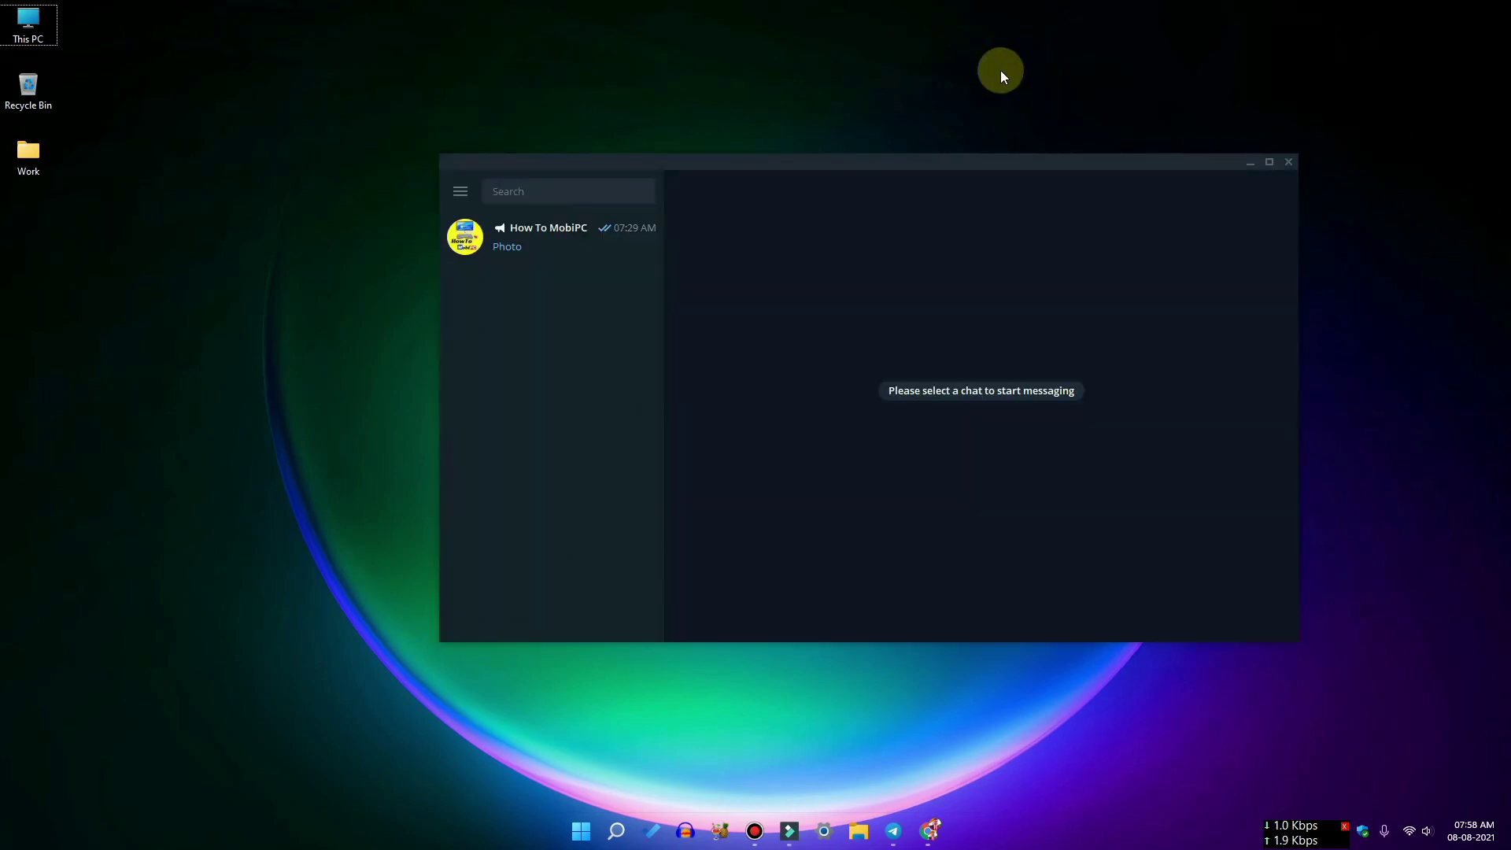
Switch to Telegram and open the How To MobiPC channel.
click(584, 244)
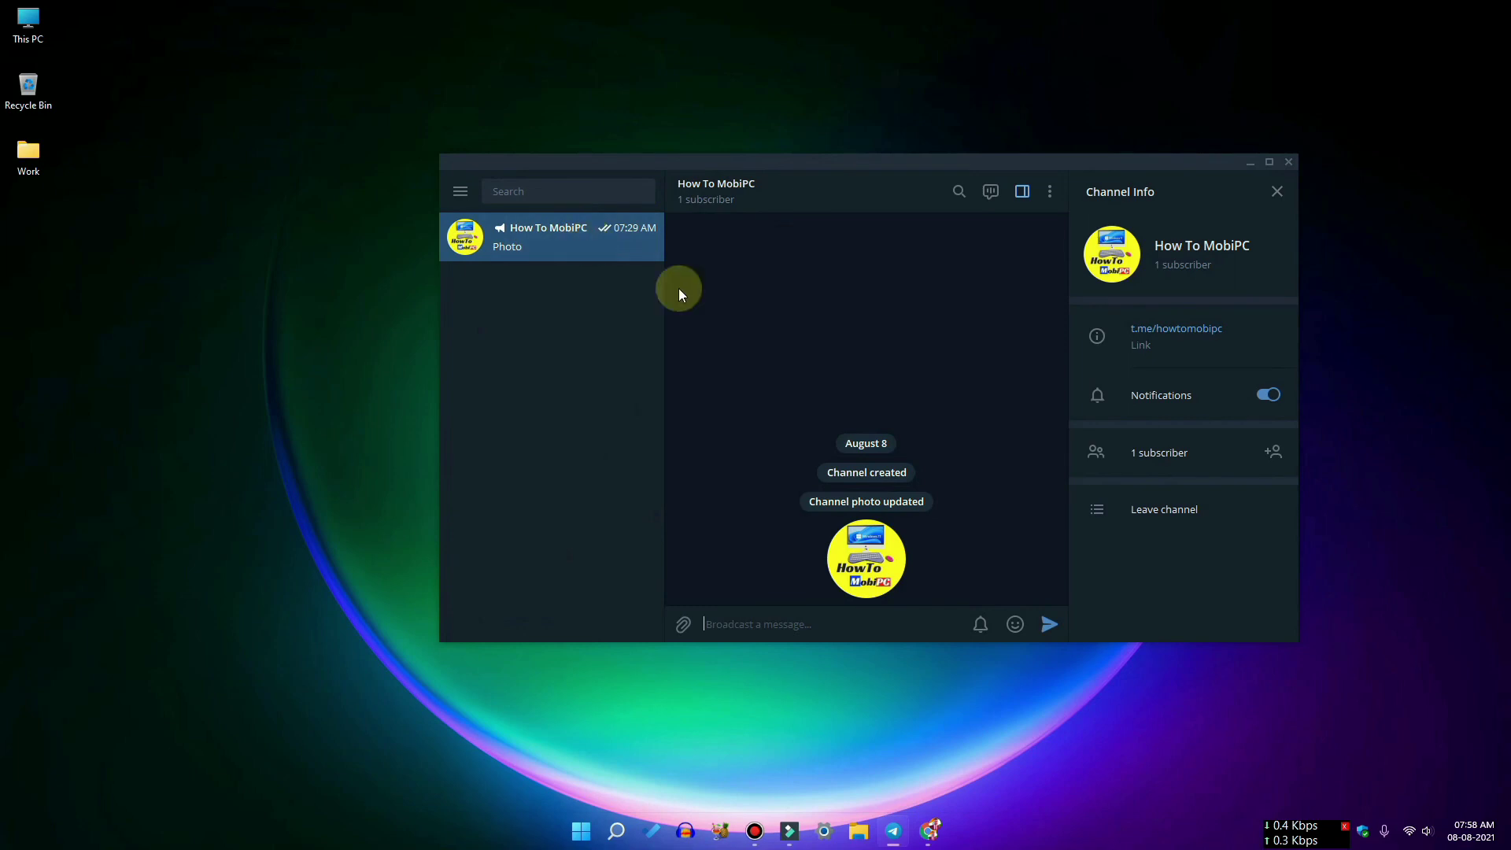